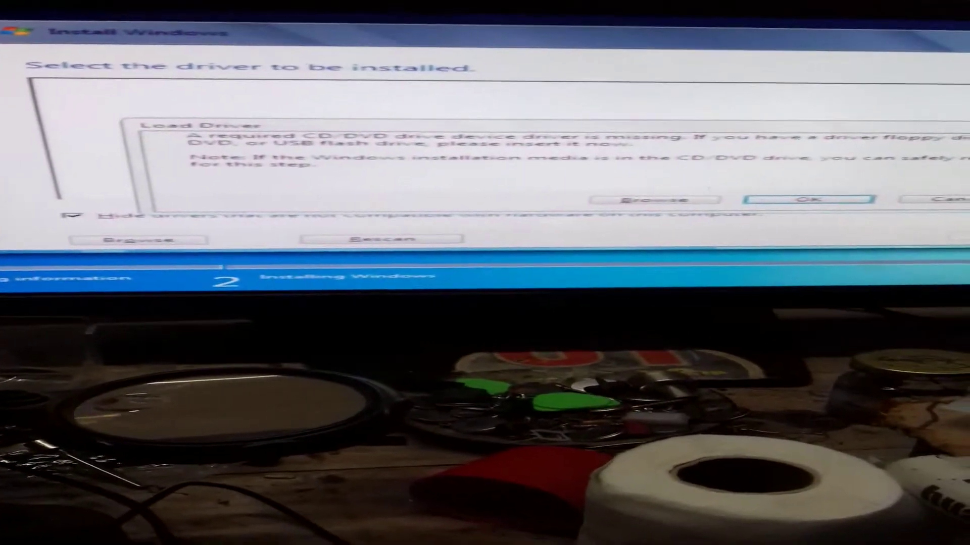
Step: Dismiss the missing device driver prompt and cancel the Windows installation
{"action": "key", "text": "Return"}
{"action": "key", "text": "Escape"}
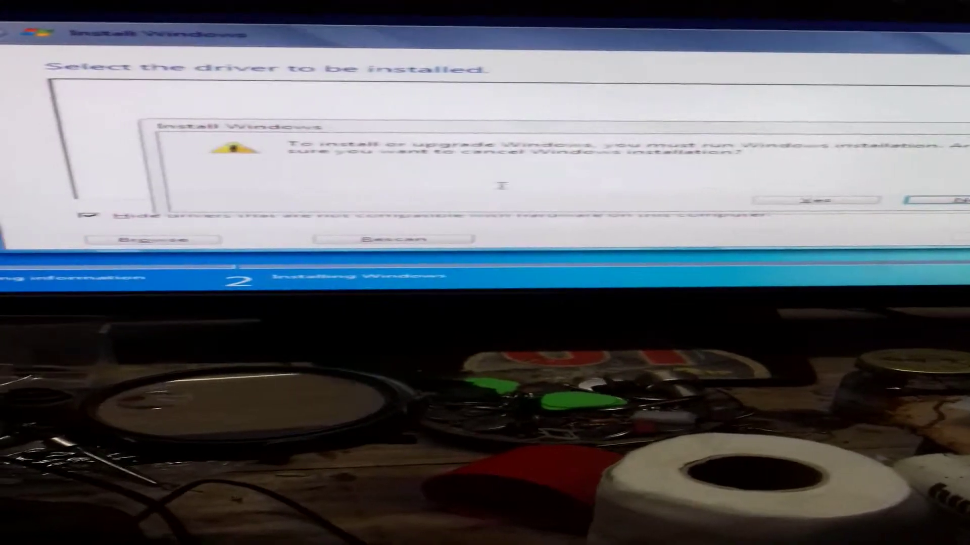
{"action": "left_click", "coordinate": [826, 201]}
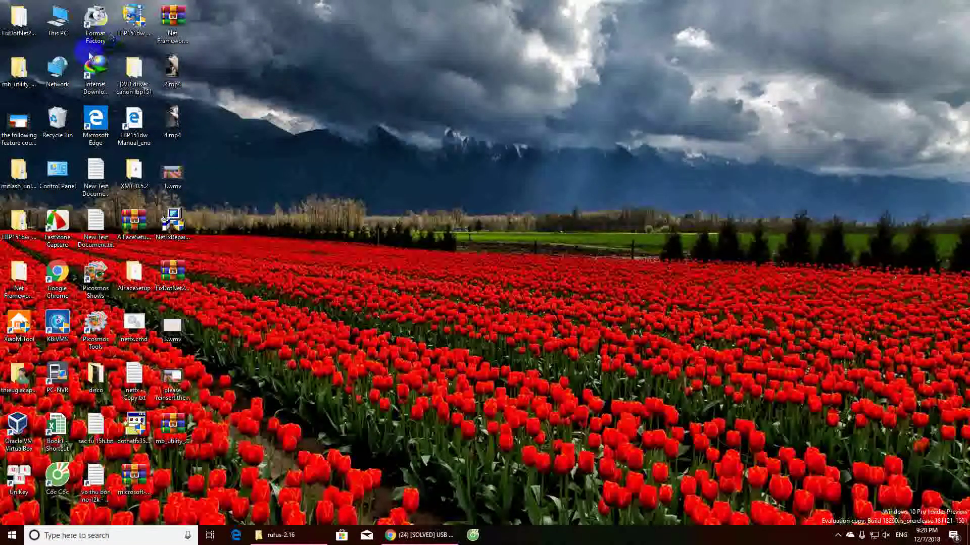
Step: Check the drives in This PC for the GRMCULFRER_EN_DVD (D:) USB drive
{"action": "double_click", "coordinate": [57, 20]}
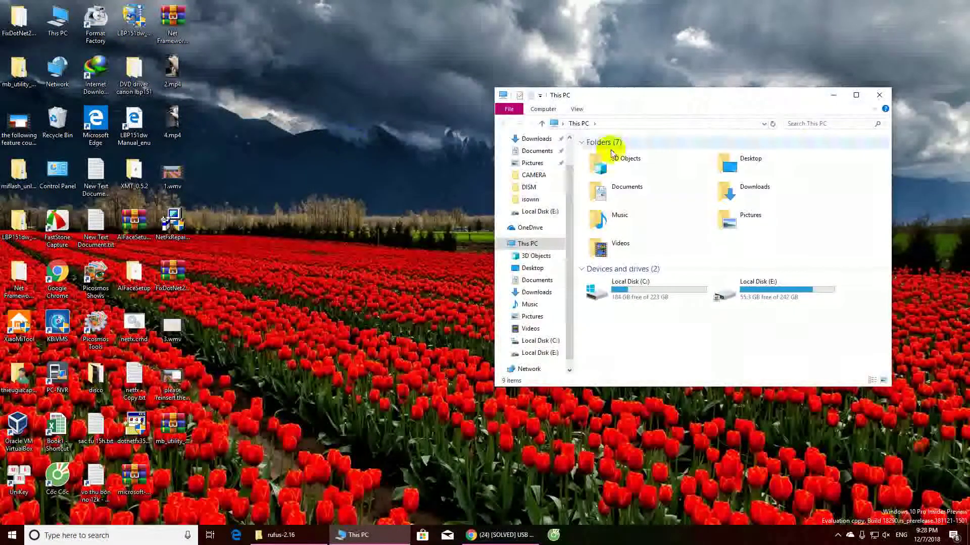
{"action": "left_click", "coordinate": [856, 95]}
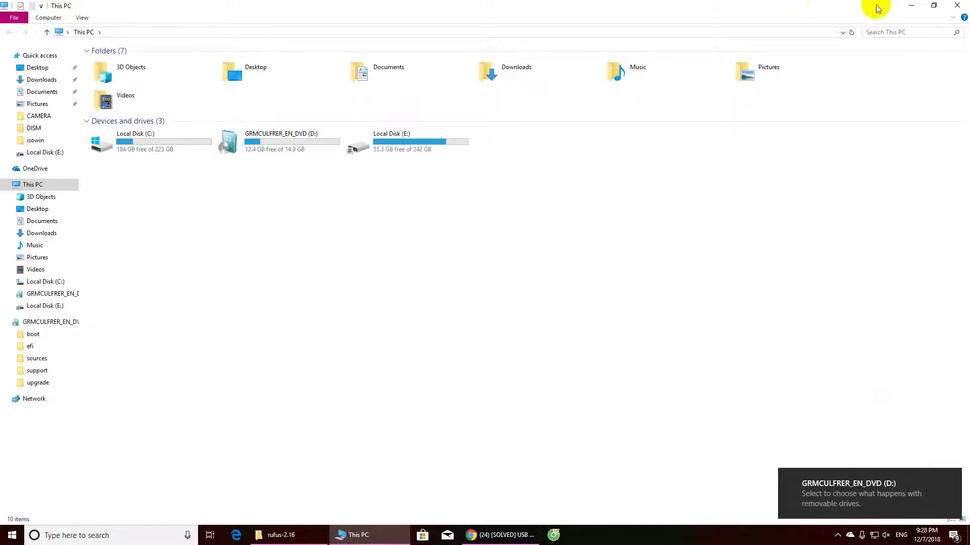
{"action": "left_click", "coordinate": [909, 5]}
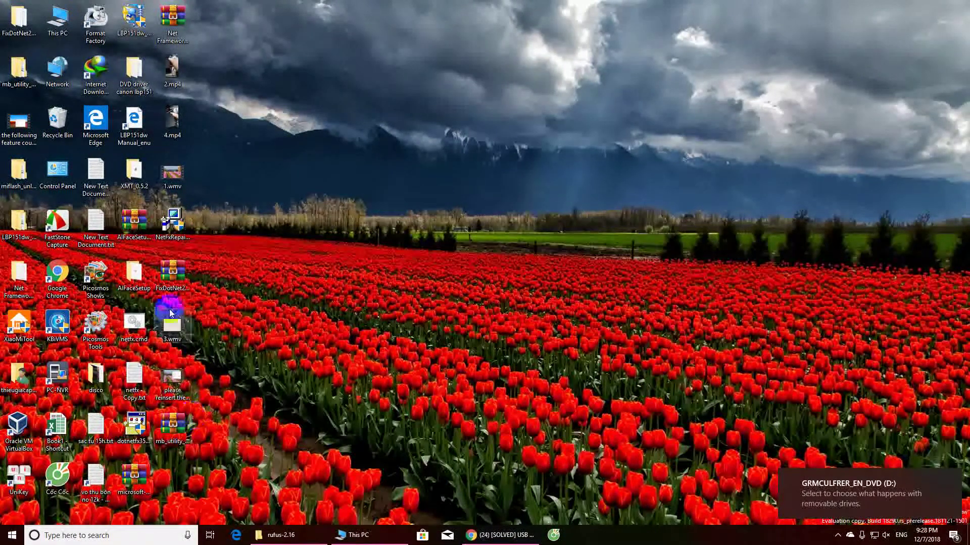
Step: Launch WindowsImageTool.exe from the WindowsImageTool subfolder of the desktop folder mb_utility_windowsimagetool_z370
{"action": "left_click", "coordinate": [23, 78]}
{"action": "double_click", "coordinate": [23, 78]}
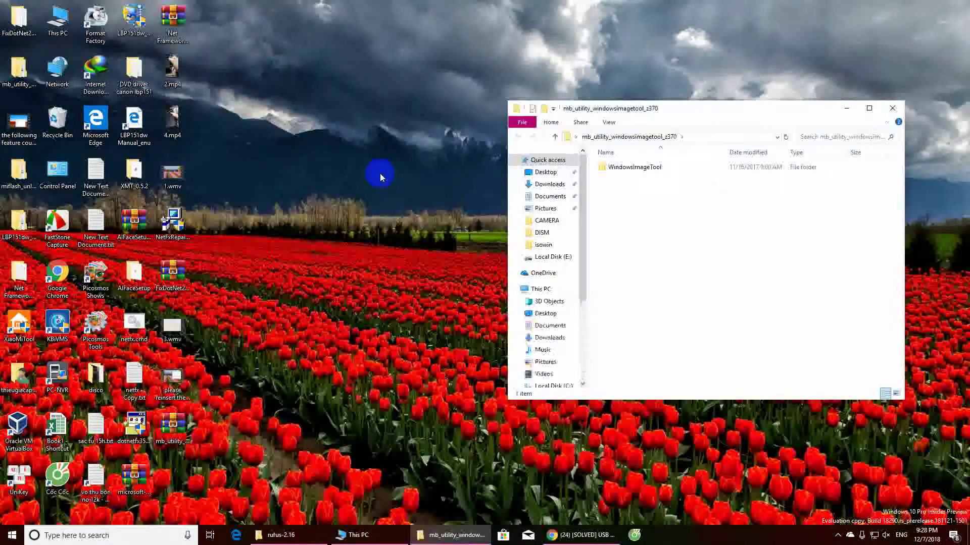
{"action": "left_click_drag", "start_coordinate": [607, 114], "coordinate": [414, 91]}
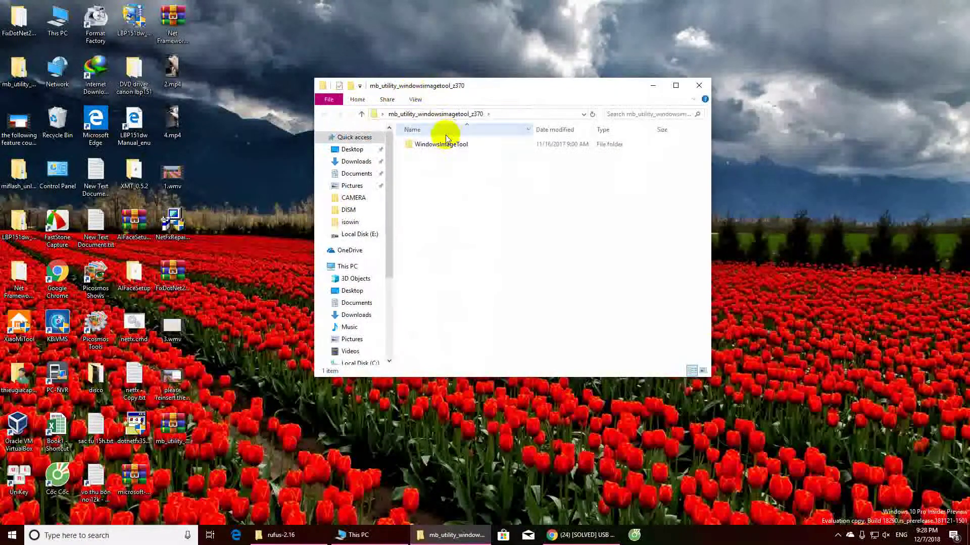
{"action": "double_click", "coordinate": [441, 143]}
{"action": "left_click", "coordinate": [444, 282]}
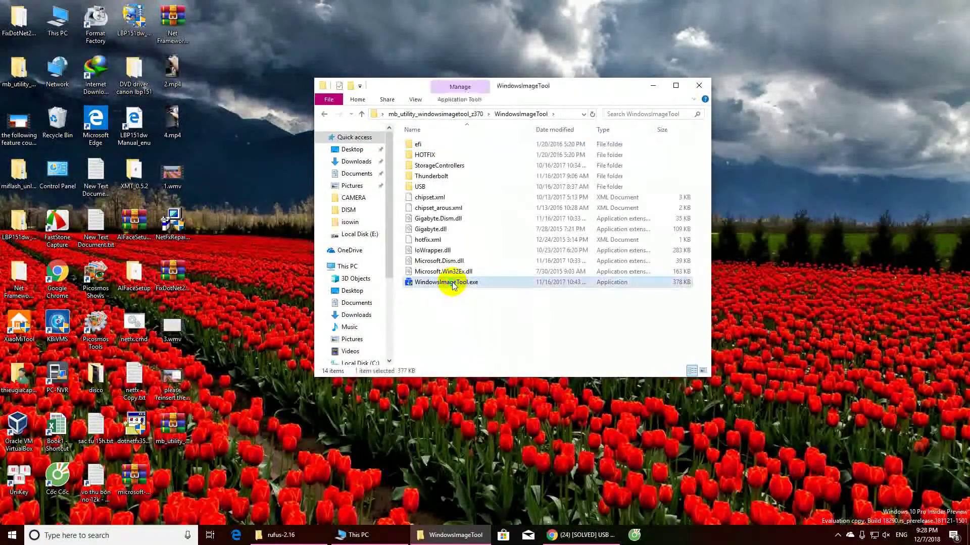
{"action": "right_click", "coordinate": [453, 281]}
{"action": "left_click", "coordinate": [484, 33]}
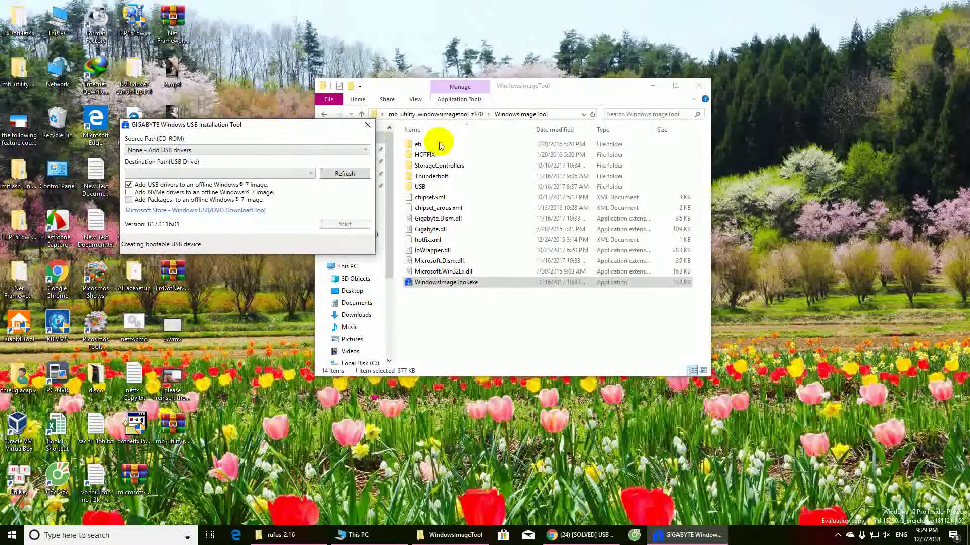
Step: Set drive D: as the destination, include NVMe drivers and packages besides the USB drivers, and start building the installation USB
{"action": "left_click_drag", "start_coordinate": [266, 130], "coordinate": [453, 150]}
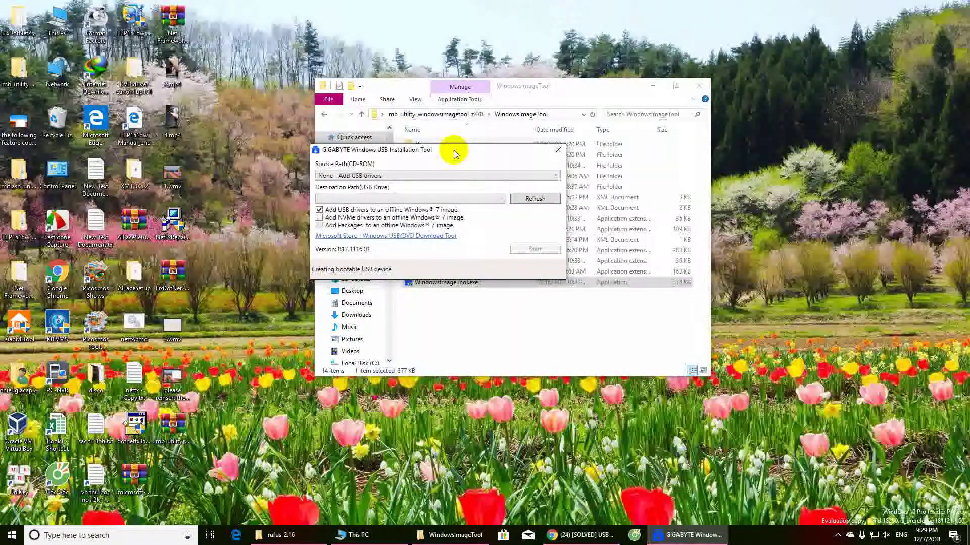
{"action": "left_click", "coordinate": [500, 199]}
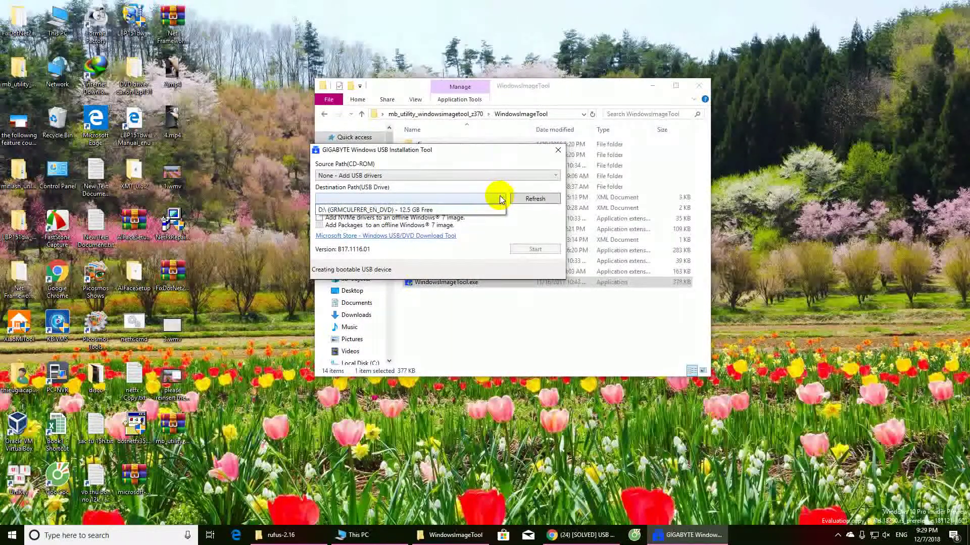
{"action": "left_click", "coordinate": [460, 207]}
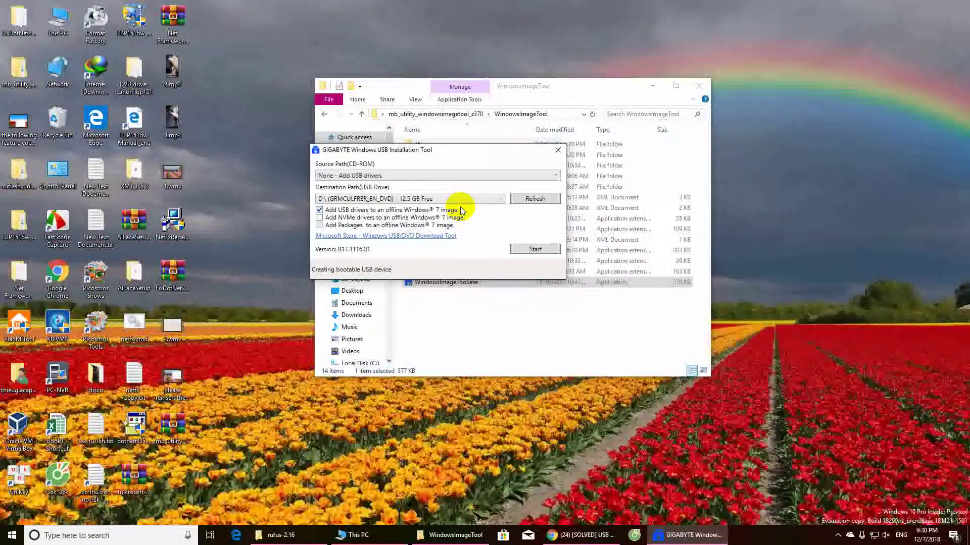
{"action": "left_click", "coordinate": [319, 218]}
{"action": "left_click", "coordinate": [319, 225]}
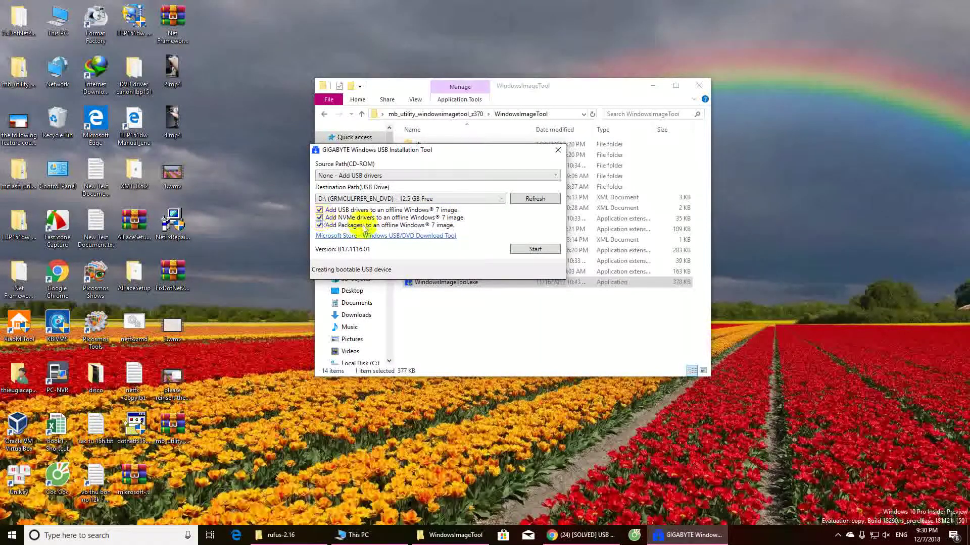
{"action": "left_click", "coordinate": [529, 250]}
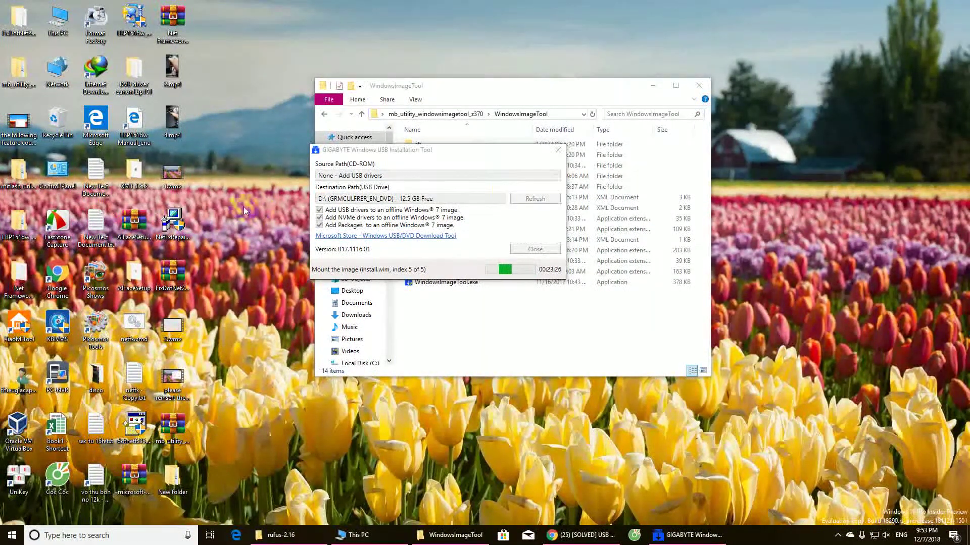
Step: Delete 2.mp4, 4.mp4, 1.wmv and the video "the following feature couldn't be installed windows 10" from the desktop
{"action": "left_click_drag", "start_coordinate": [221, 195], "coordinate": [151, 52]}
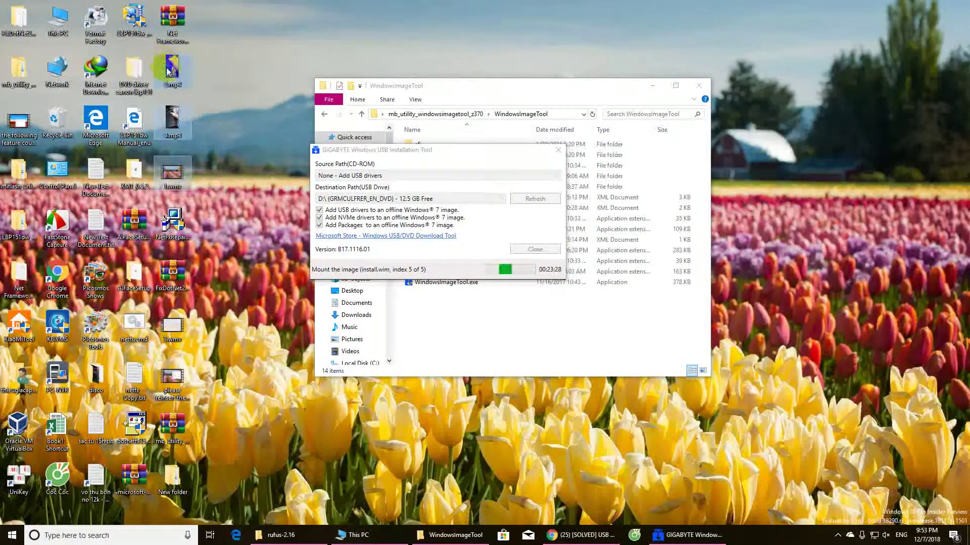
{"action": "right_click", "coordinate": [169, 71]}
{"action": "left_click", "coordinate": [192, 256]}
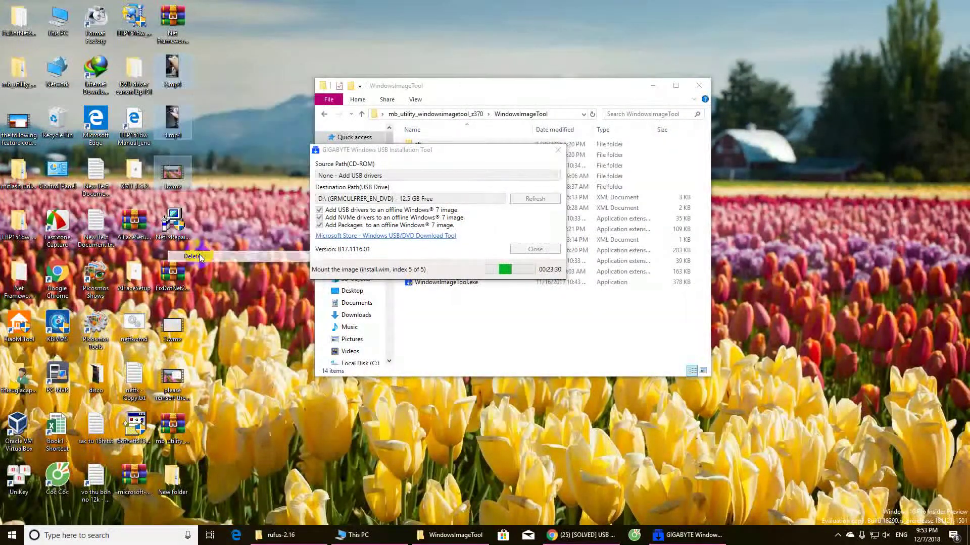
{"action": "right_click", "coordinate": [24, 135]}
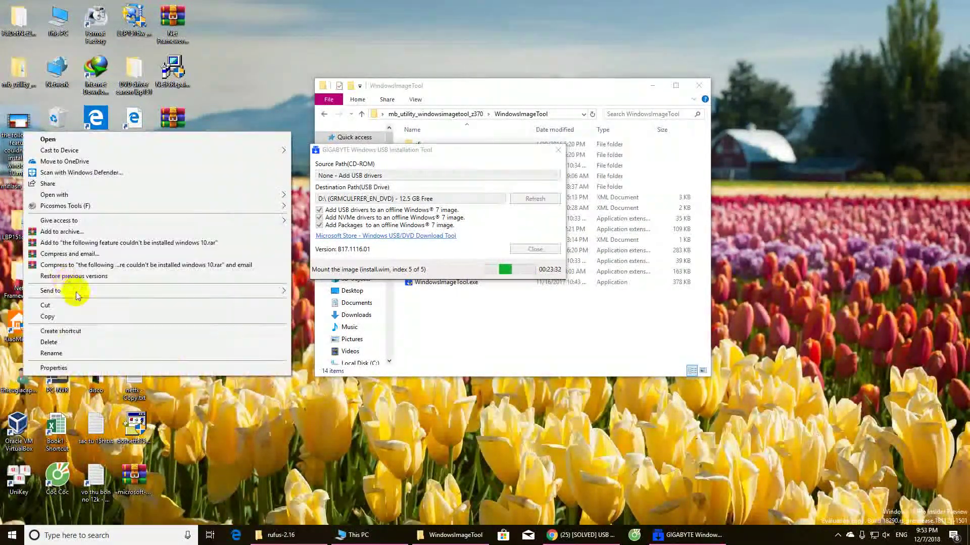
{"action": "left_click", "coordinate": [74, 348]}
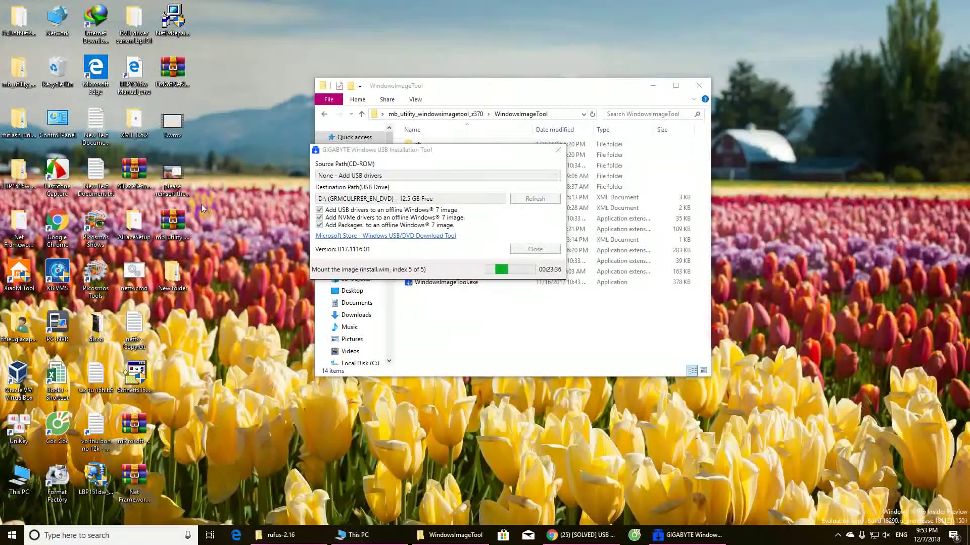
Step: Delete 3.wmv and the neighbouring "please reinsert the..." video from the desktop
{"action": "left_click_drag", "start_coordinate": [201, 204], "coordinate": [169, 124]}
{"action": "right_click", "coordinate": [168, 124]}
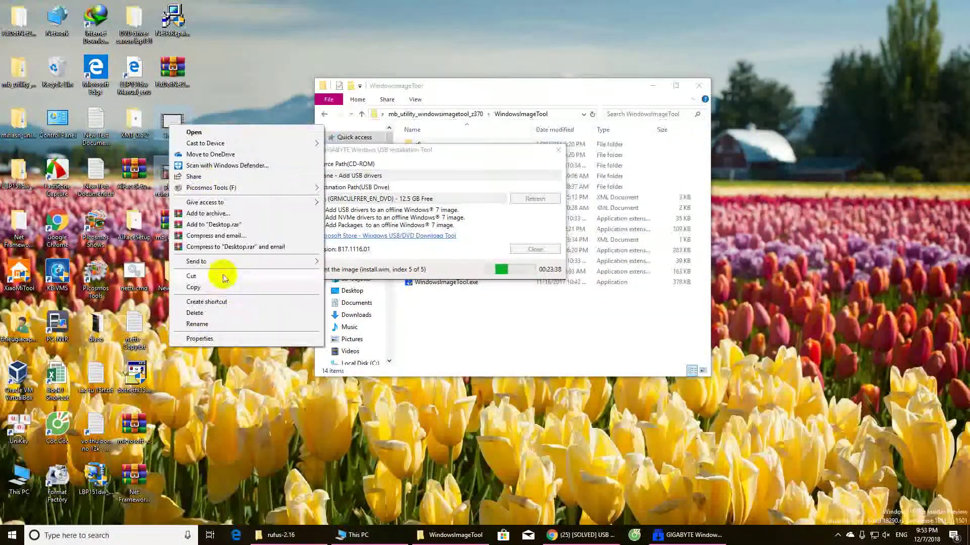
{"action": "left_click", "coordinate": [216, 311]}
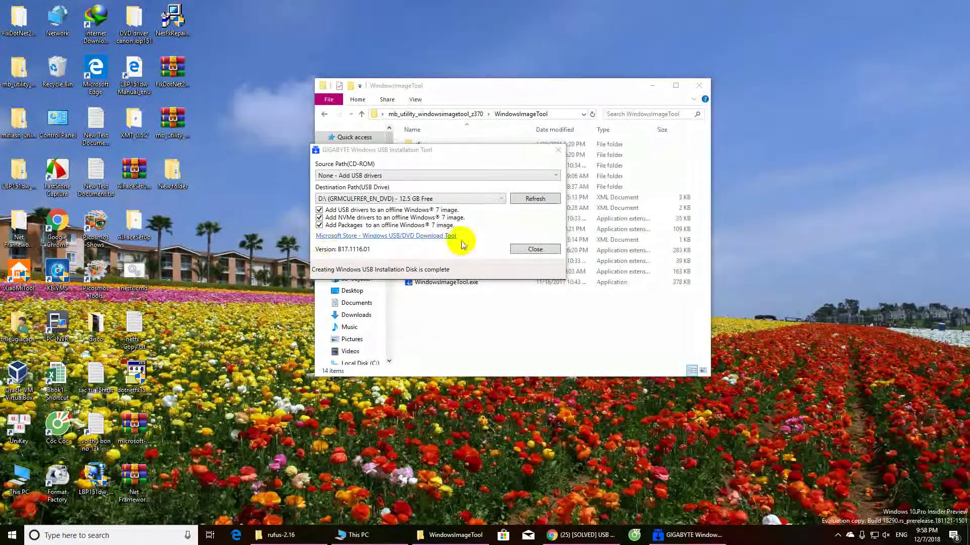
Step: Close the GIGABYTE Windows USB Installation Tool and the WindowsImageTool folder window
{"action": "left_click", "coordinate": [530, 251]}
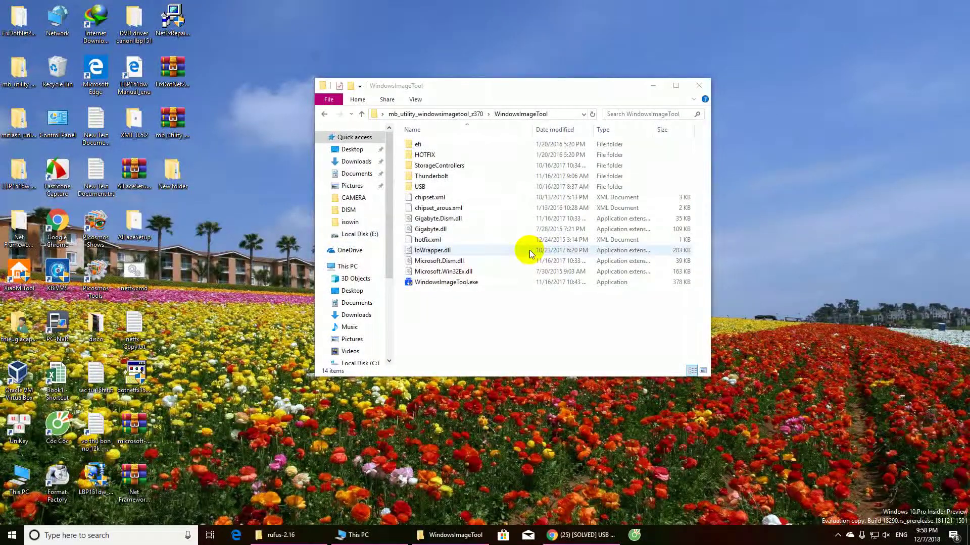
{"action": "left_click", "coordinate": [698, 85]}
Step: Copy "New folder" from the desktop to the root of the GRMCULFRER_EN_DVD (D:) USB drive and close the window
{"action": "right_click", "coordinate": [178, 173]}
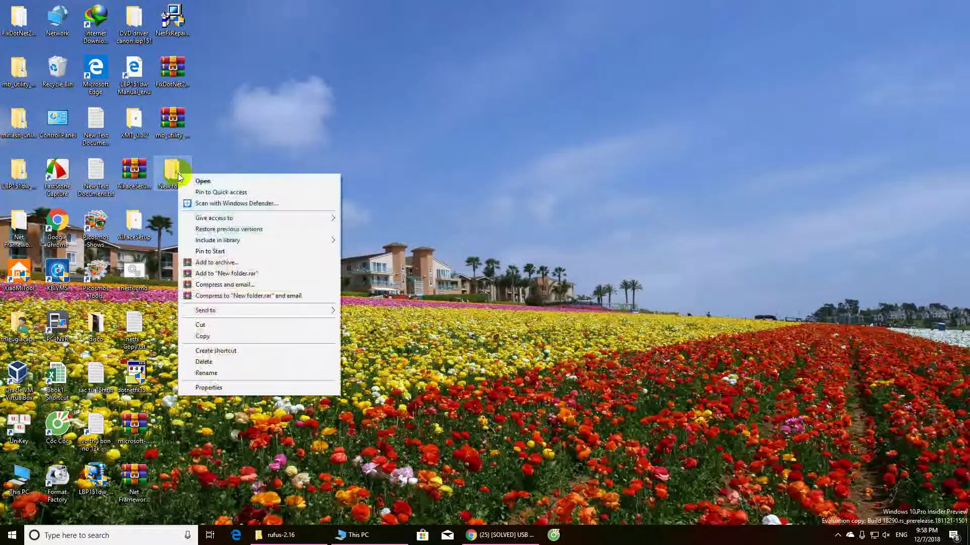
{"action": "left_click", "coordinate": [212, 337]}
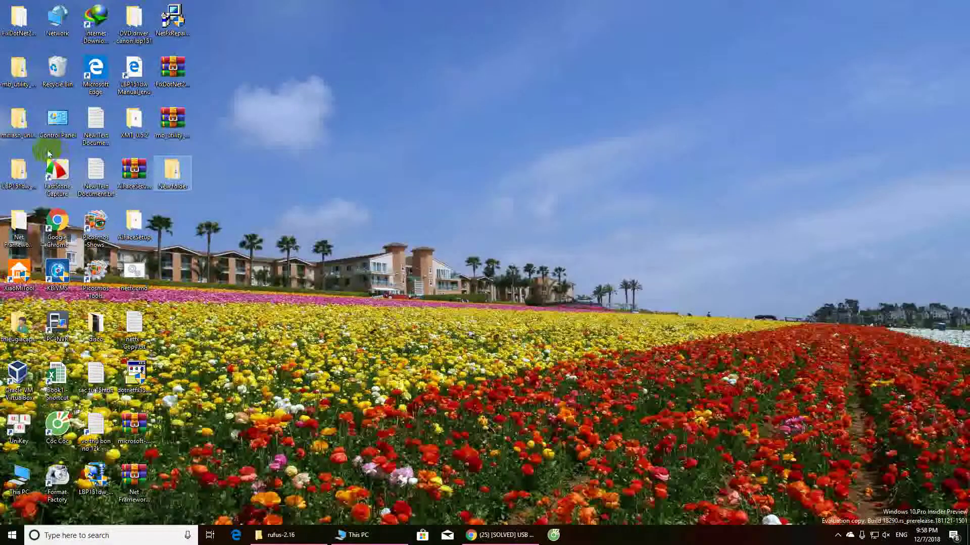
{"action": "double_click", "coordinate": [19, 477]}
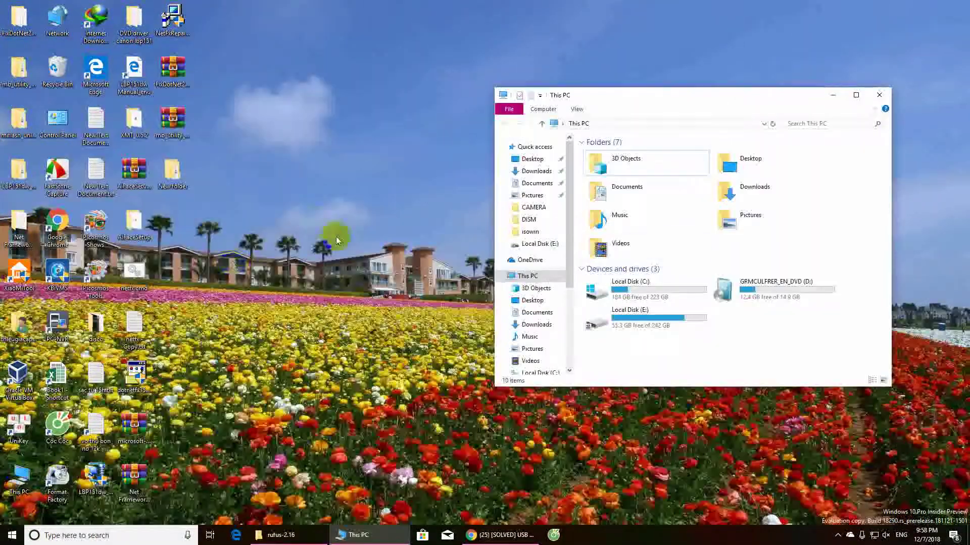
{"action": "left_click", "coordinate": [856, 95]}
{"action": "double_click", "coordinate": [270, 140]}
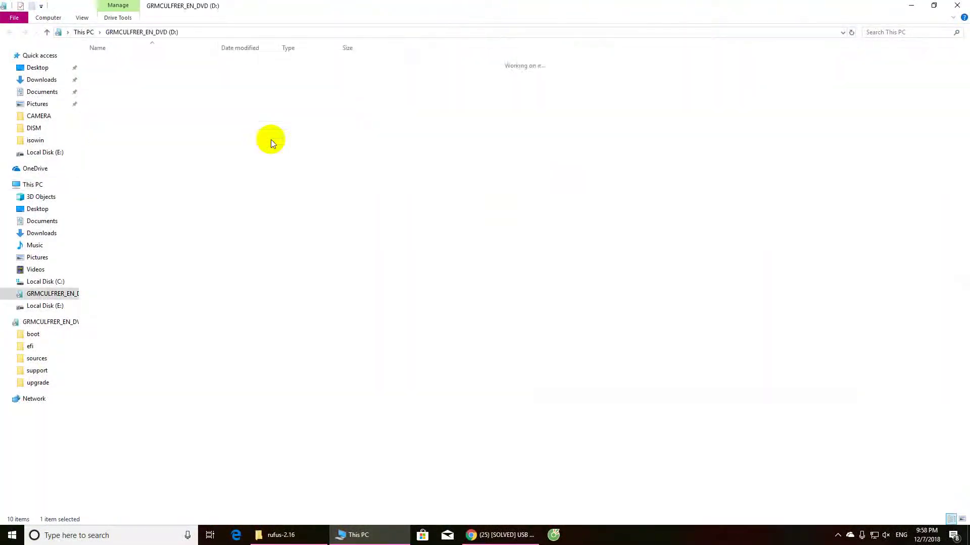
{"action": "right_click", "coordinate": [238, 204]}
{"action": "left_click", "coordinate": [262, 274]}
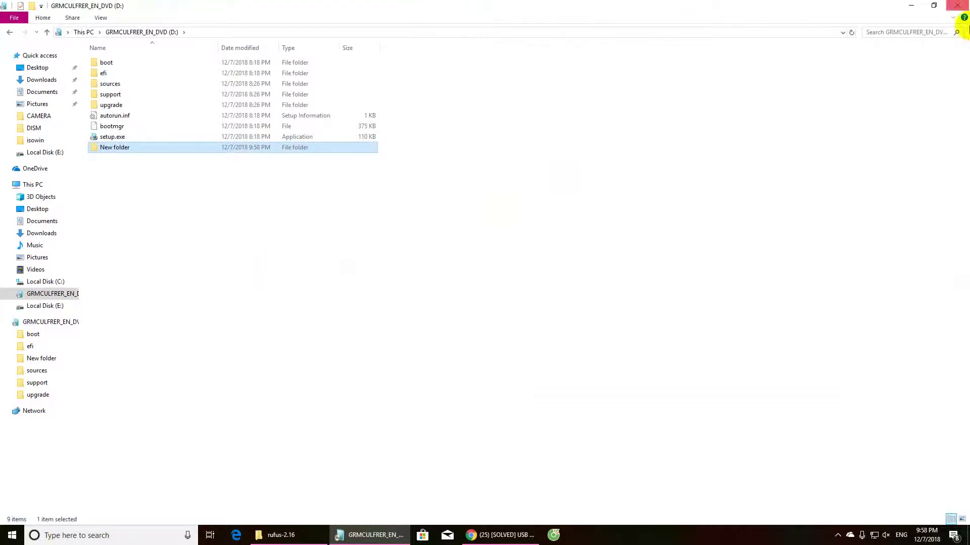
{"action": "left_click", "coordinate": [957, 6]}
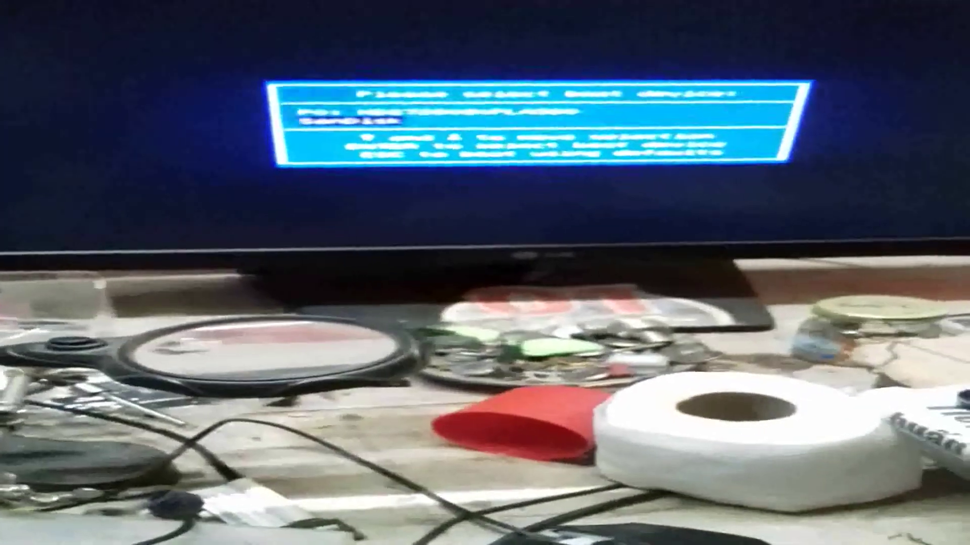
Step: Boot the computer from the SanDisk USB drive to load the Windows setup files
{"action": "key", "text": "Return"}
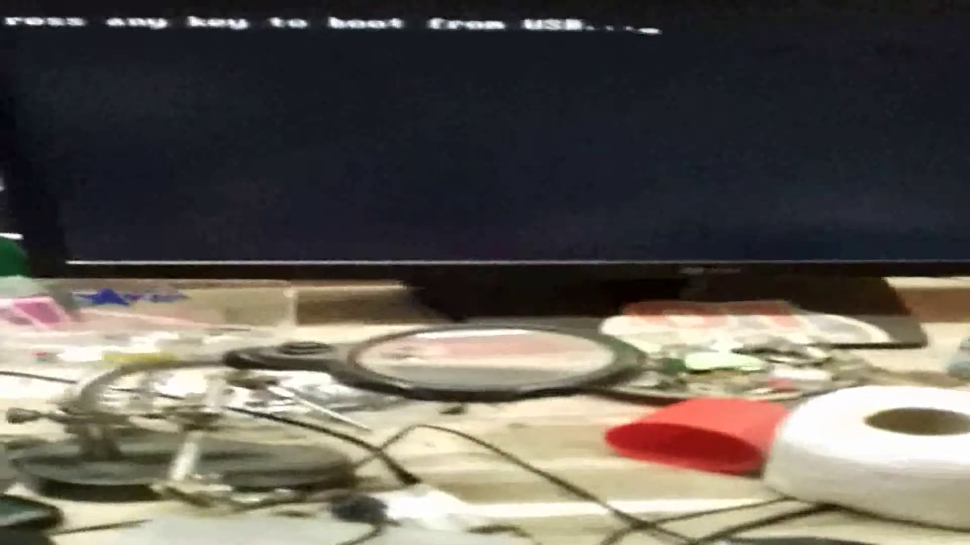
{"action": "key", "text": "Return"}
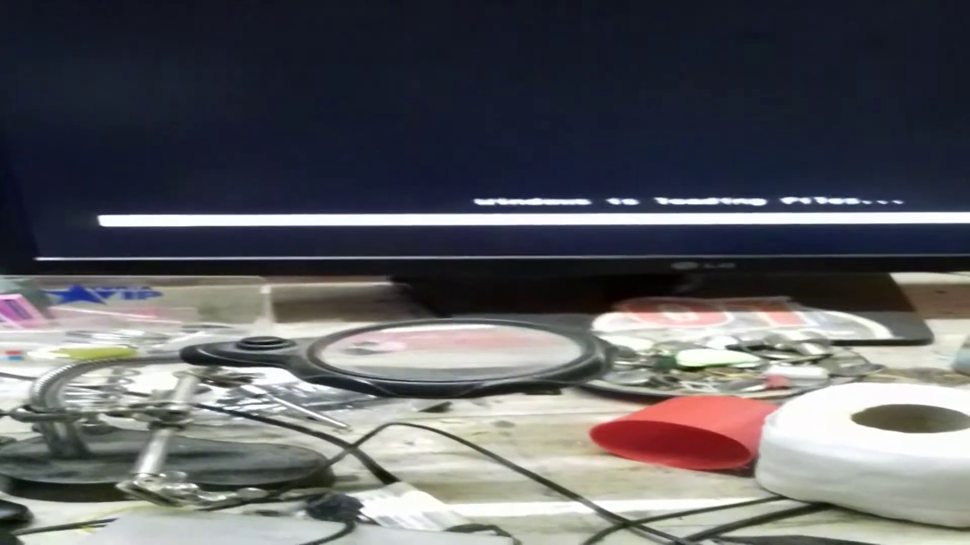